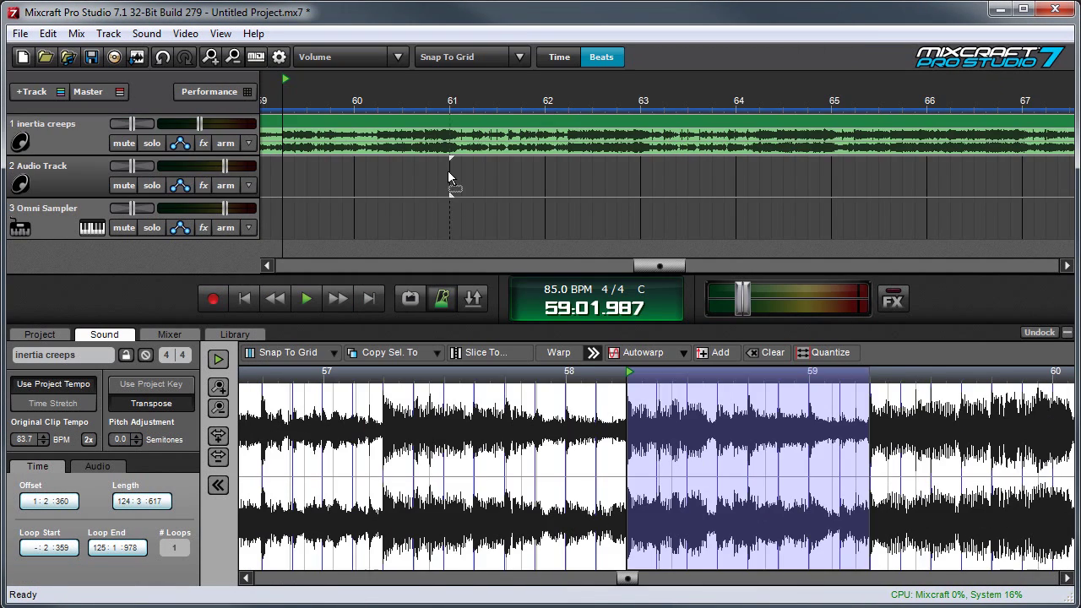
- Drag the selected bar from the Sound editor onto Audio Track 2 at bar 61
{"action": "left_click_drag", "start_coordinate": [449, 178], "coordinate": [450, 179]}
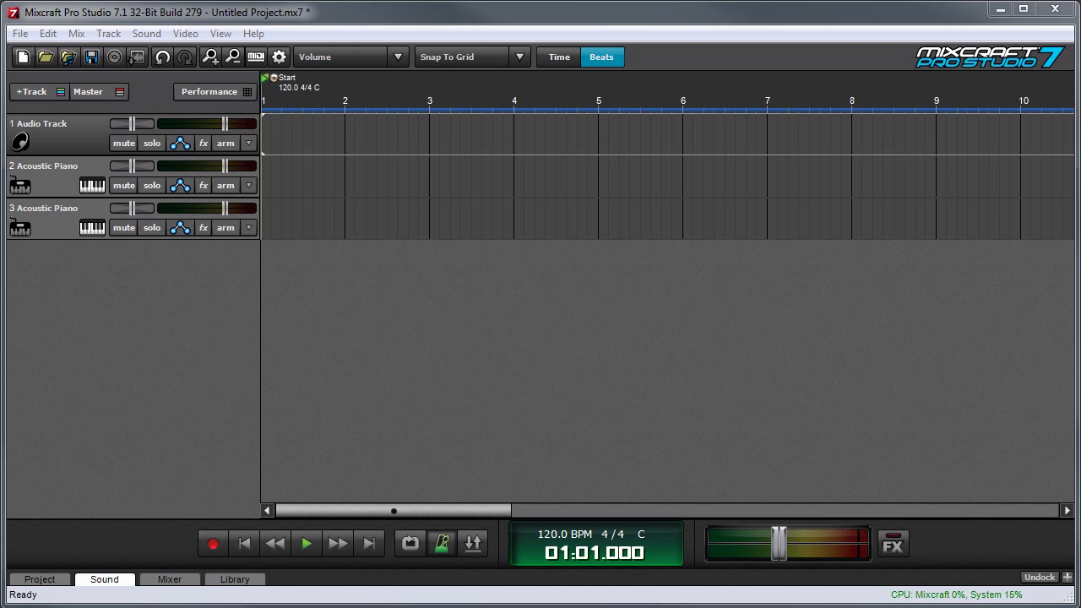
- Place the 'inertia creeps' song on track 1 and open its clip in the Sound editor near bar 41
{"action": "left_click_drag", "start_coordinate": [269, 173], "coordinate": [270, 135]}
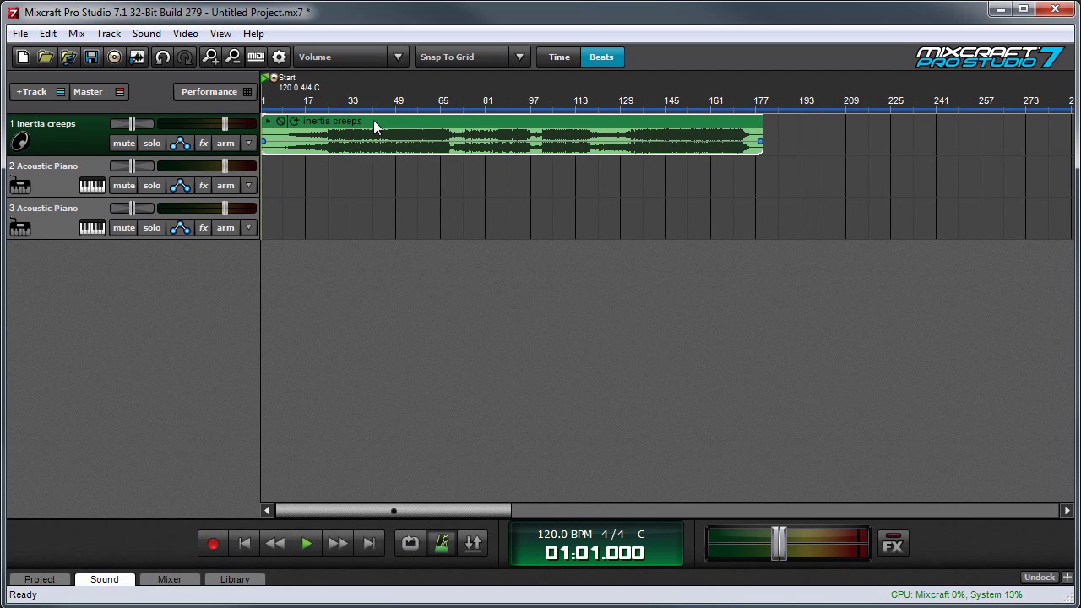
{"action": "left_click", "coordinate": [374, 122]}
{"action": "double_click", "coordinate": [376, 126]}
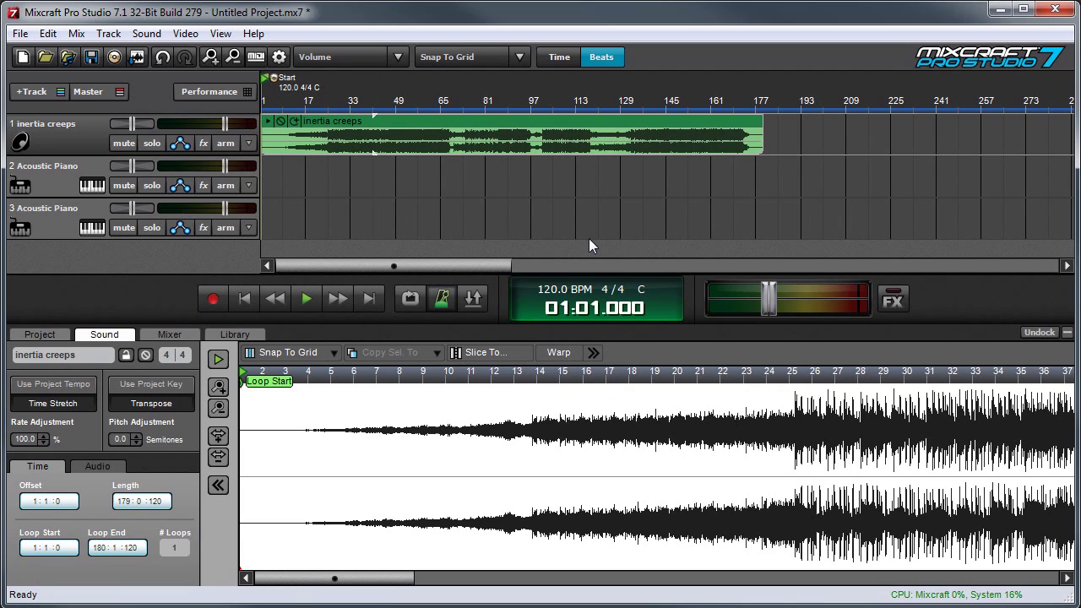
- Warp the song clip with Autowarp at Moderate sensitivity
{"action": "left_click", "coordinate": [558, 352]}
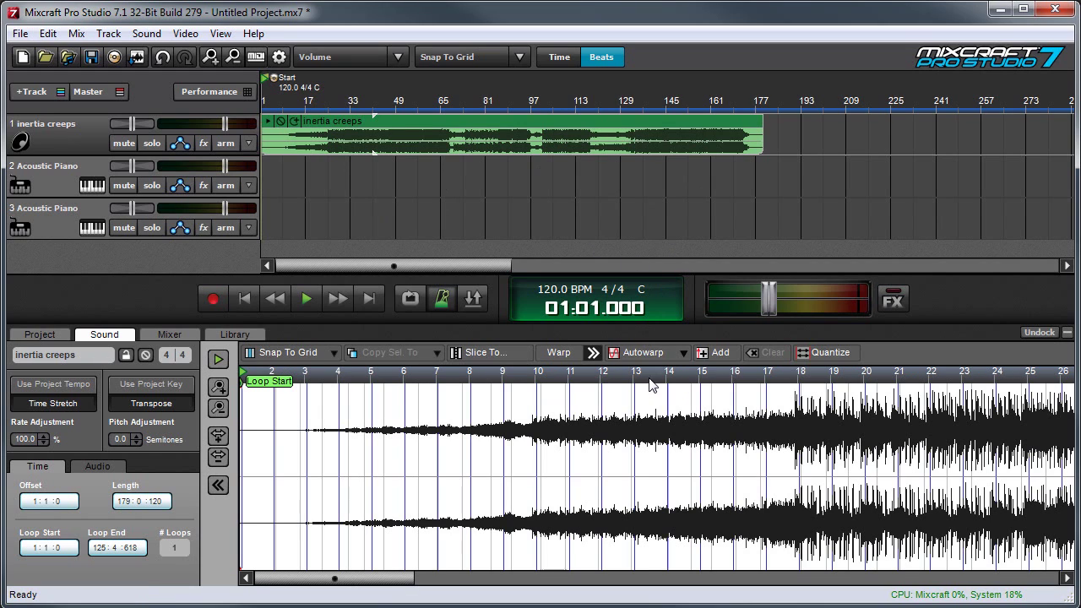
{"action": "left_click", "coordinate": [652, 354]}
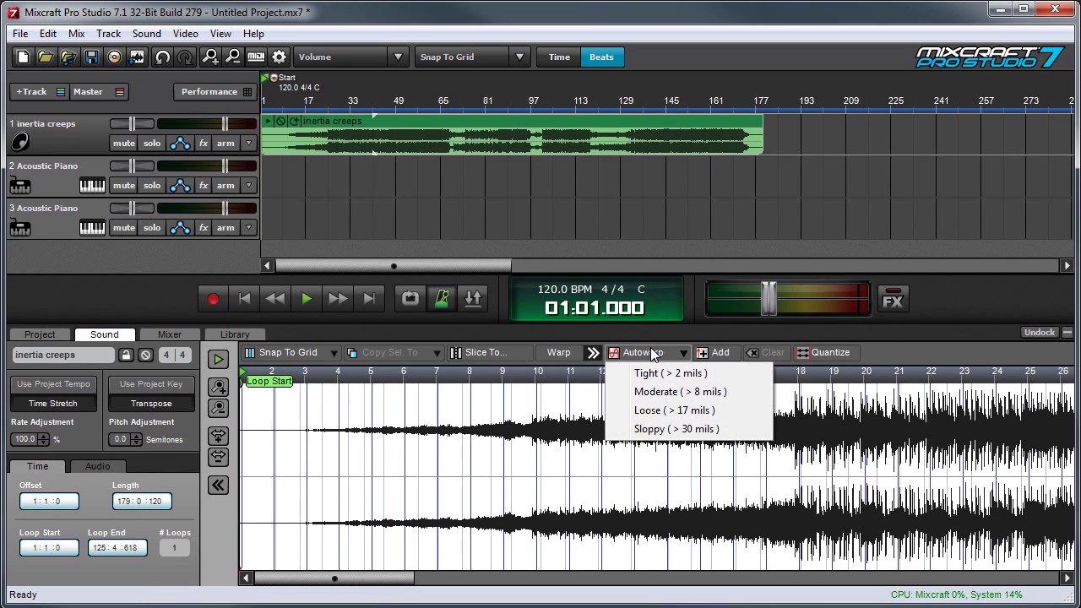
{"action": "left_click", "coordinate": [701, 392]}
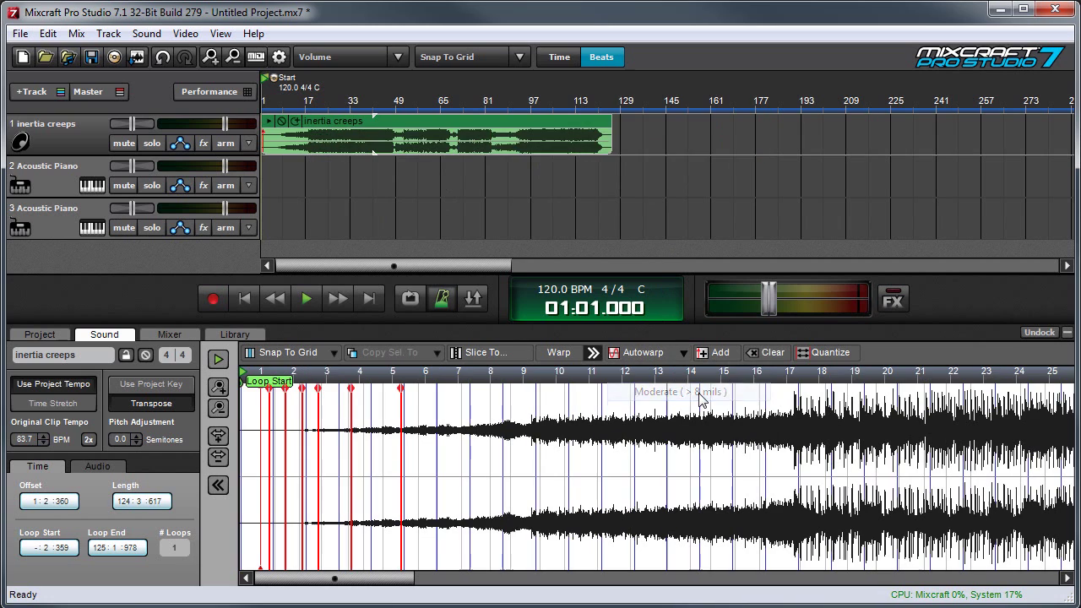
- Enable the metronome during playback in Metronome Settings
{"action": "left_click", "coordinate": [442, 302]}
{"action": "left_click", "coordinate": [453, 278]}
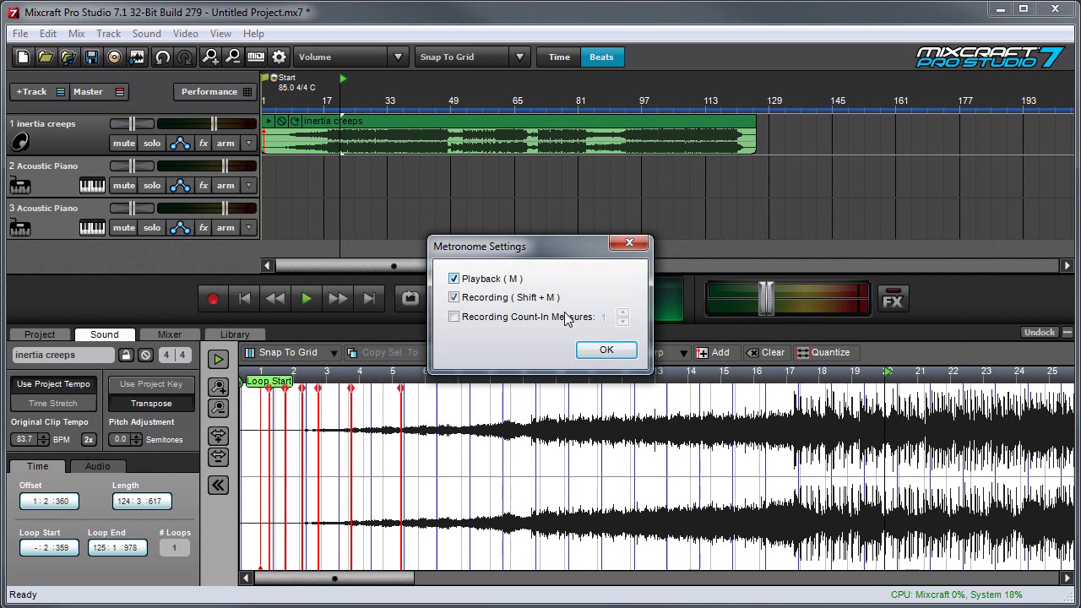
{"action": "left_click", "coordinate": [606, 349]}
- Play the warped song and lower track 1's volume to -12.2 dB
{"action": "key", "text": "space"}
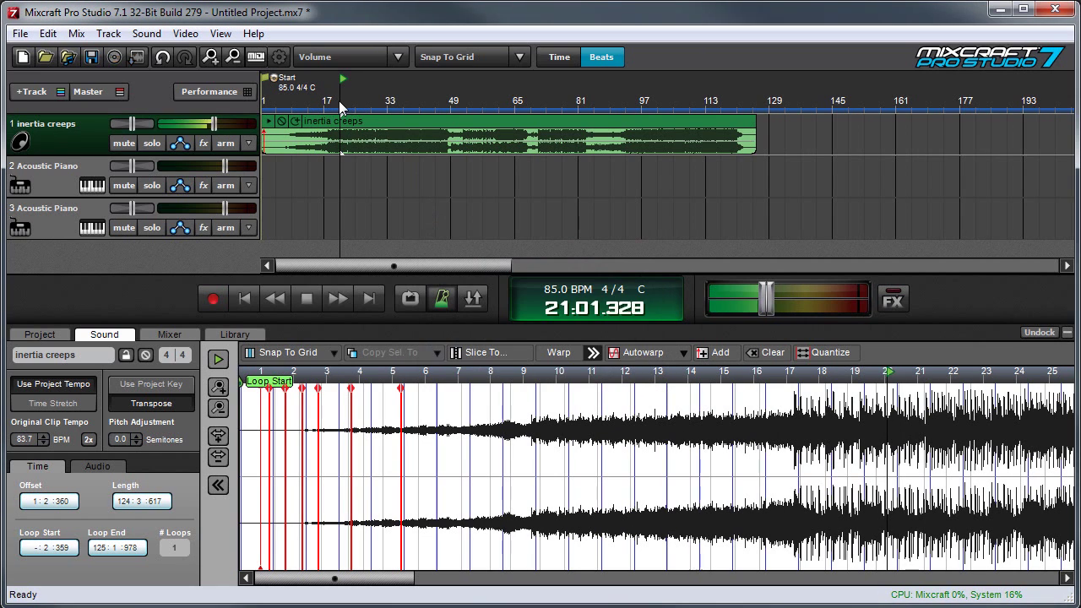
{"action": "left_click_drag", "start_coordinate": [207, 123], "coordinate": [189, 123]}
{"action": "key", "text": "space"}
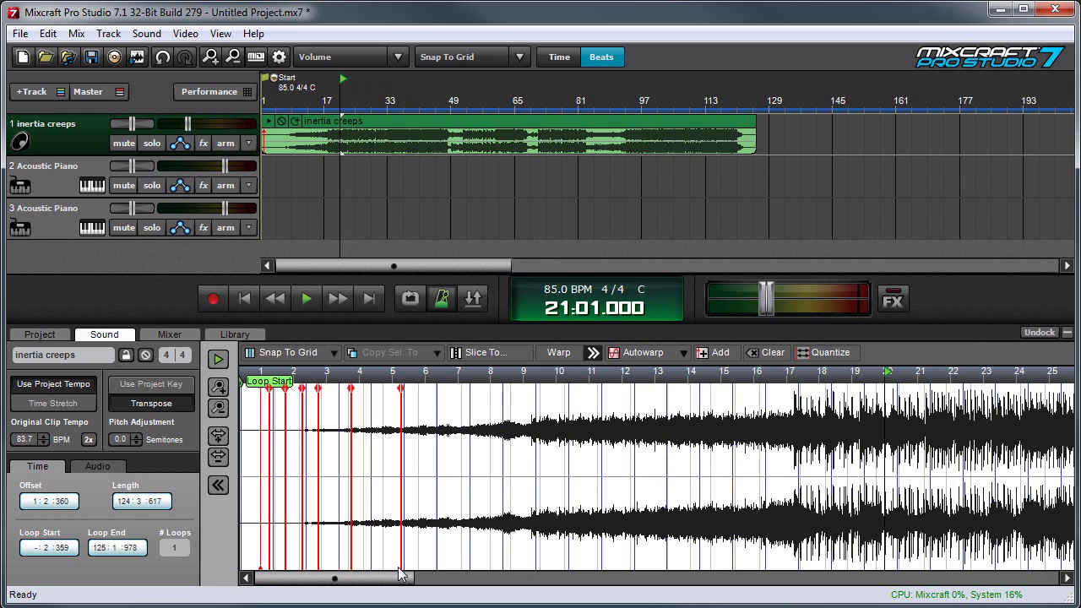
- Select about one bar of audio from bar 17 and loop-play the selection
{"action": "scroll", "coordinate": [359, 455], "scroll_direction": "up", "scroll_amount": 5}
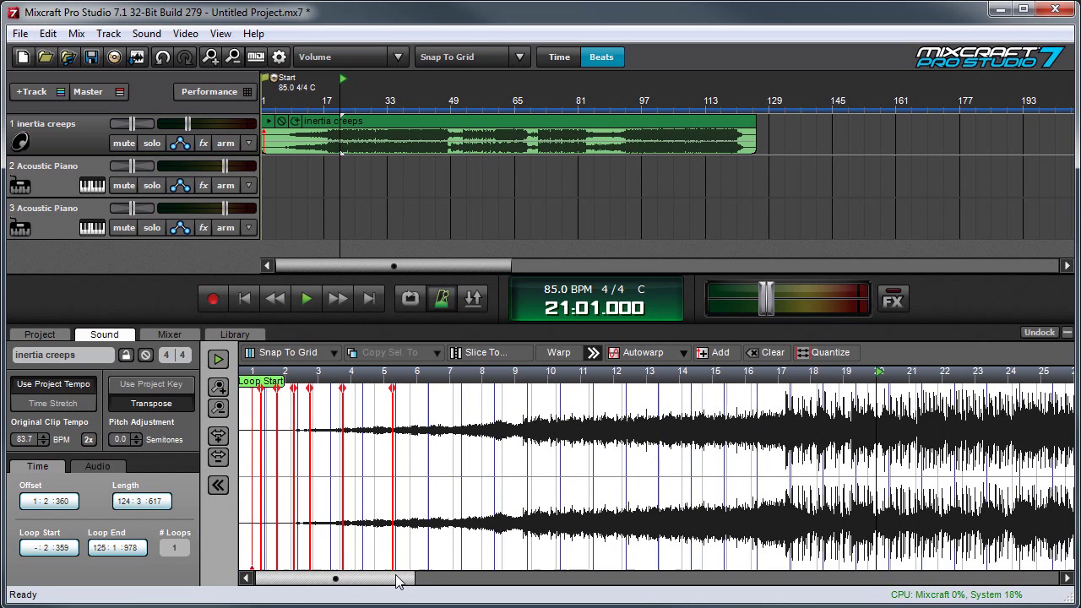
{"action": "left_click", "coordinate": [357, 456]}
{"action": "mouse_move", "coordinate": [358, 456]}
{"action": "left_mouse_down"}
{"action": "mouse_move", "coordinate": [579, 456]}
{"action": "mouse_move", "coordinate": [378, 397]}
{"action": "mouse_move", "coordinate": [597, 419]}
{"action": "left_mouse_up"}
{"action": "right_click", "coordinate": [595, 419]}
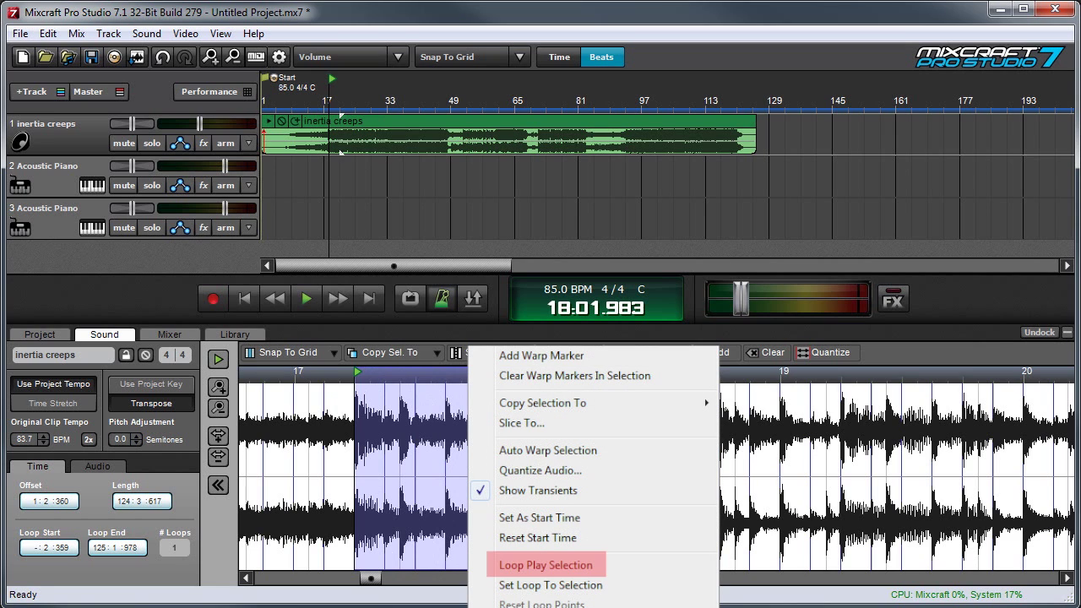
{"action": "key", "text": "Return"}
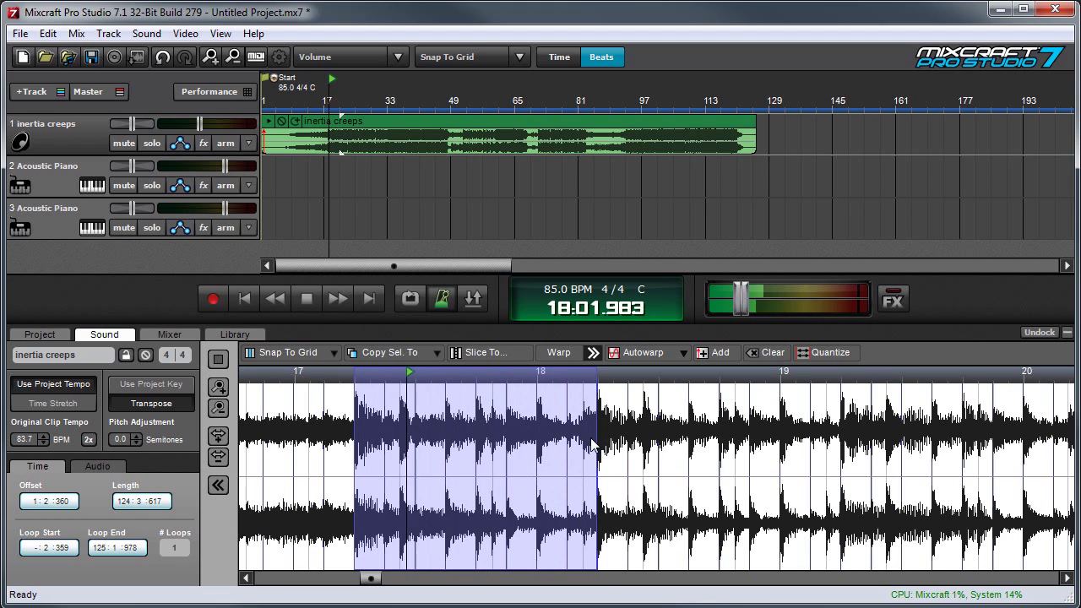
- Adjust the selection edges to exactly one bar from the bar line, then stop playback
{"action": "left_click", "coordinate": [688, 447], "text": "shift"}
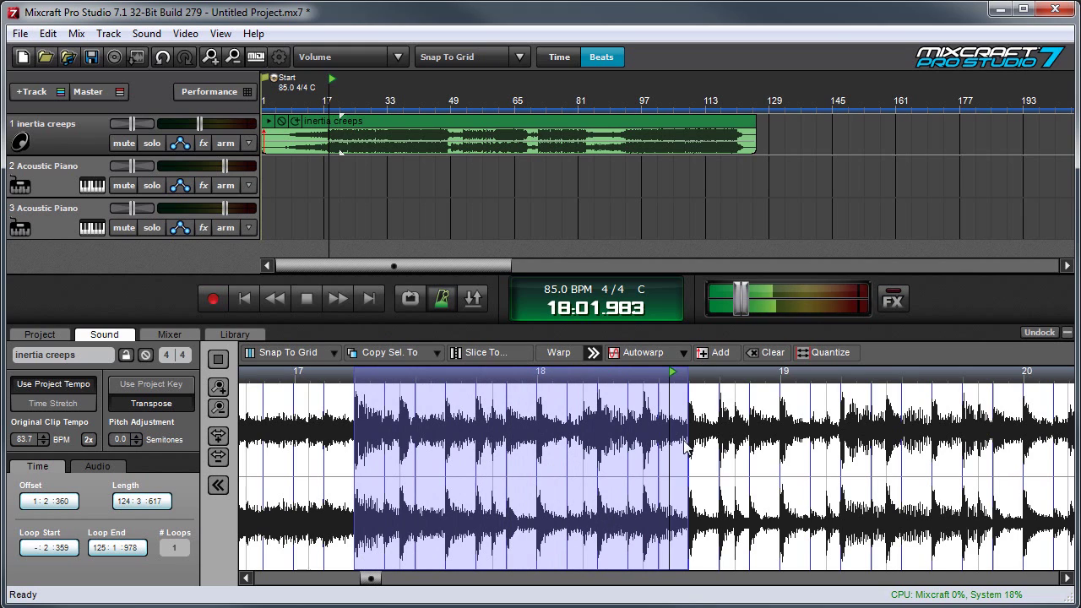
{"action": "left_click", "coordinate": [324, 453], "text": "shift"}
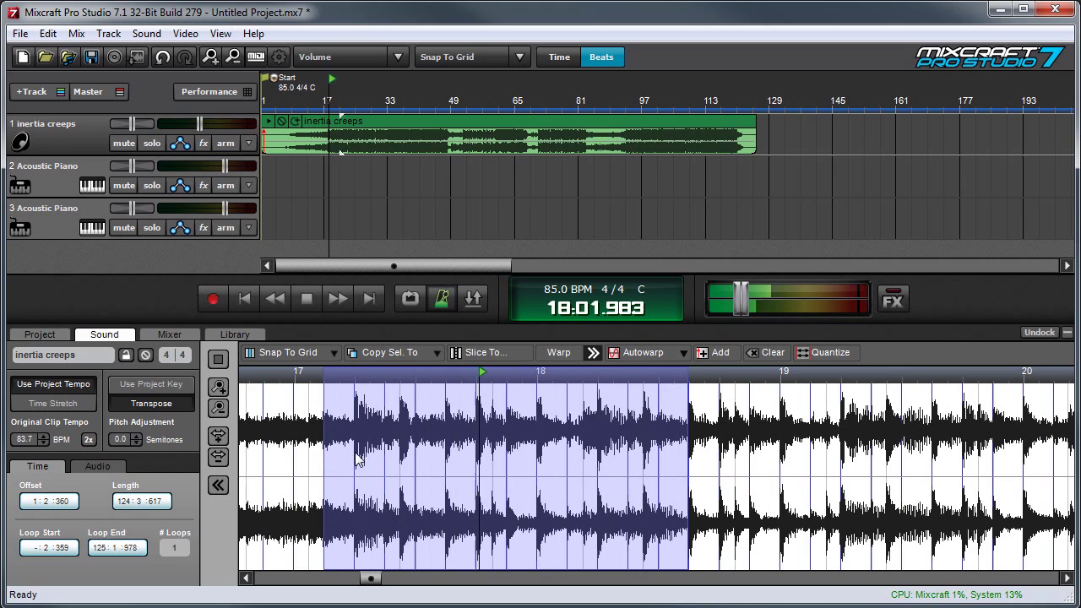
{"action": "left_click", "coordinate": [355, 459], "text": "shift"}
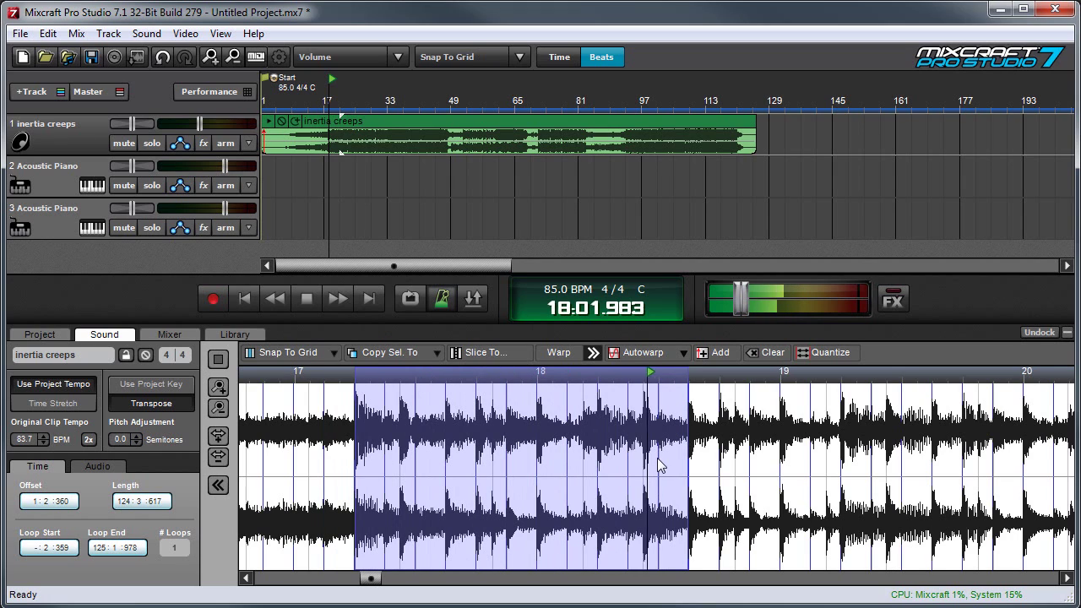
{"action": "left_click", "coordinate": [596, 452], "text": "shift"}
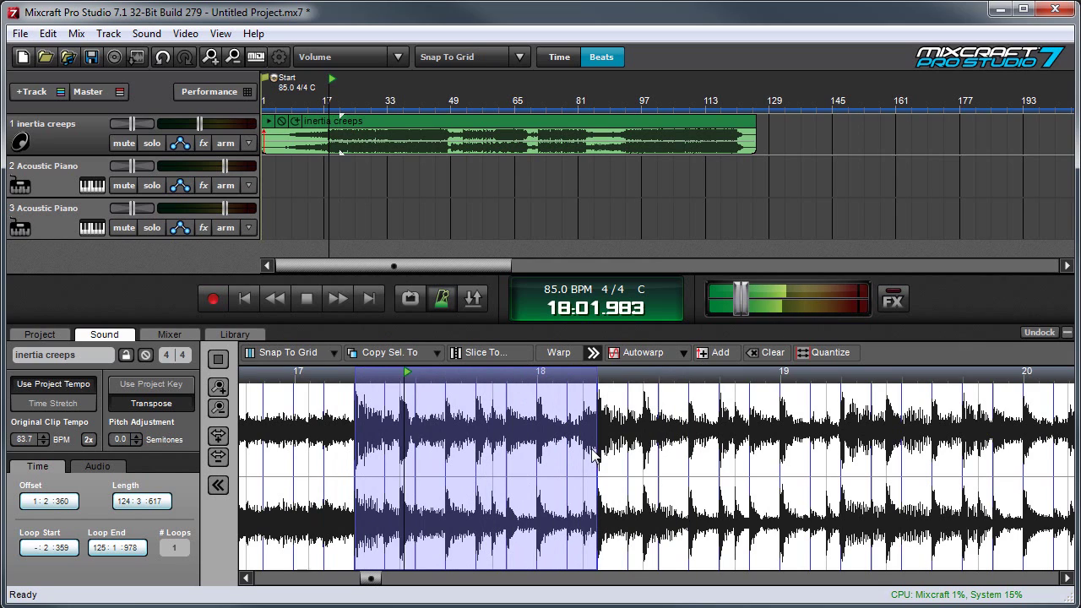
{"action": "key", "text": "space"}
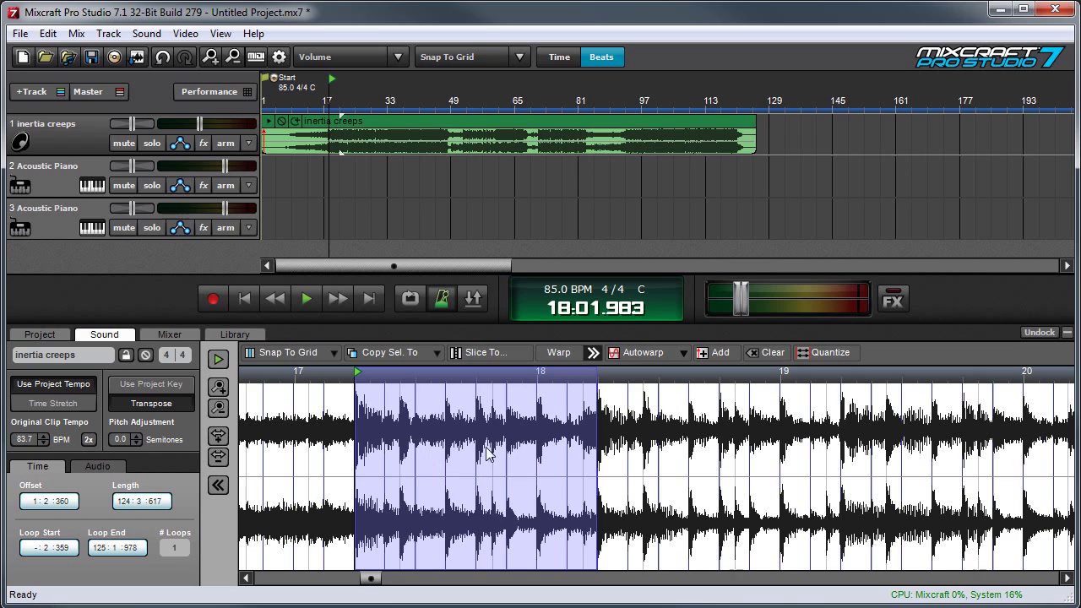
- Place the one-bar region into track 1's Set 1 cell in the Performance Panel
{"action": "left_click", "coordinate": [237, 93]}
{"action": "left_click", "coordinate": [500, 458]}
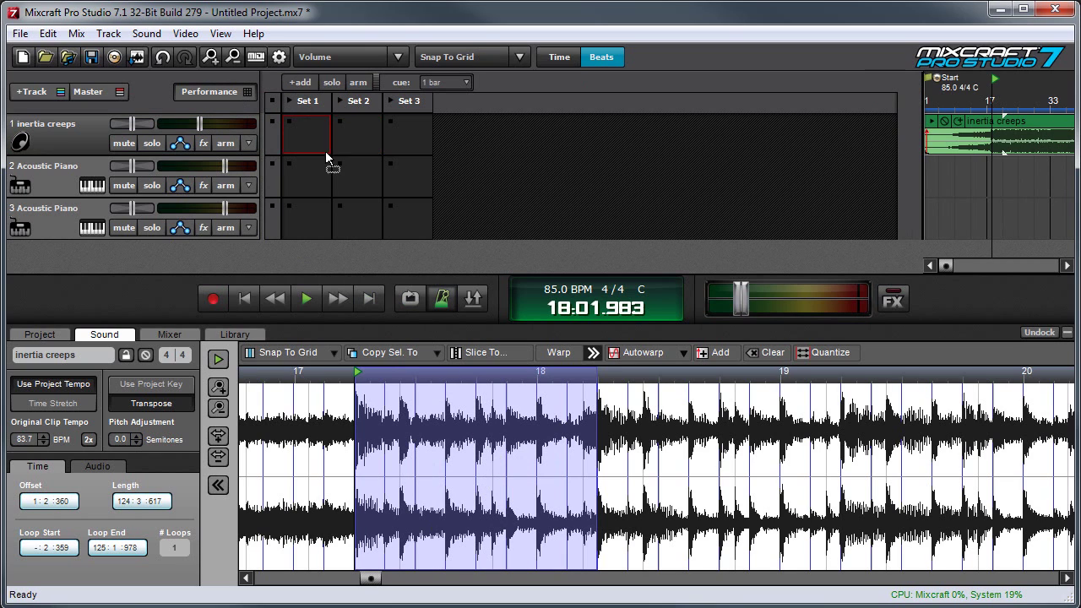
{"action": "left_click_drag", "start_coordinate": [326, 153], "coordinate": [314, 142]}
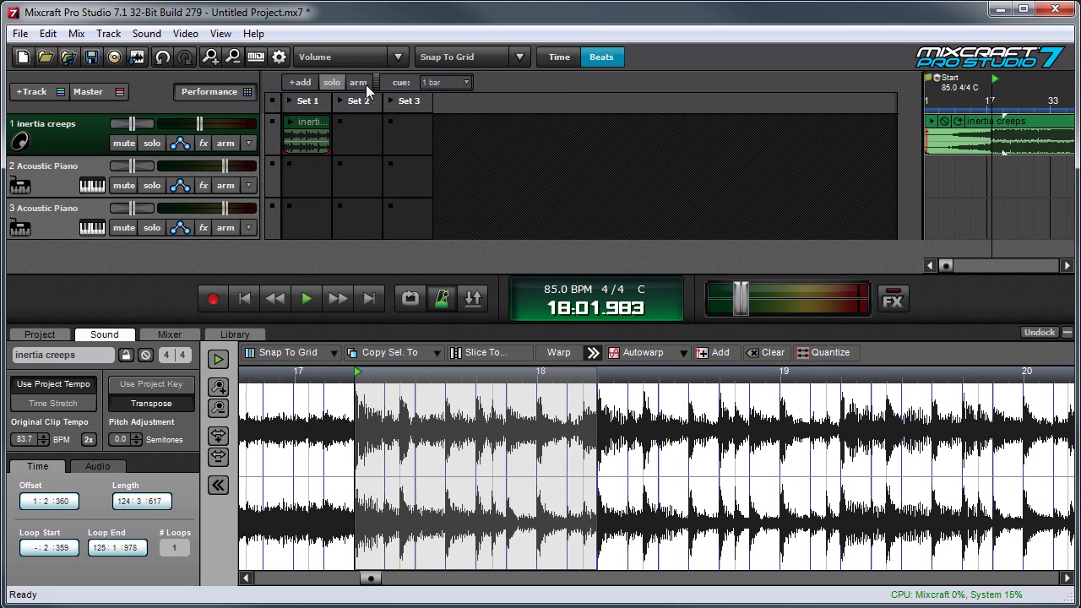
- Mute the full song clip in the arrangement and audition Set 1's loop
{"action": "left_click", "coordinate": [945, 122]}
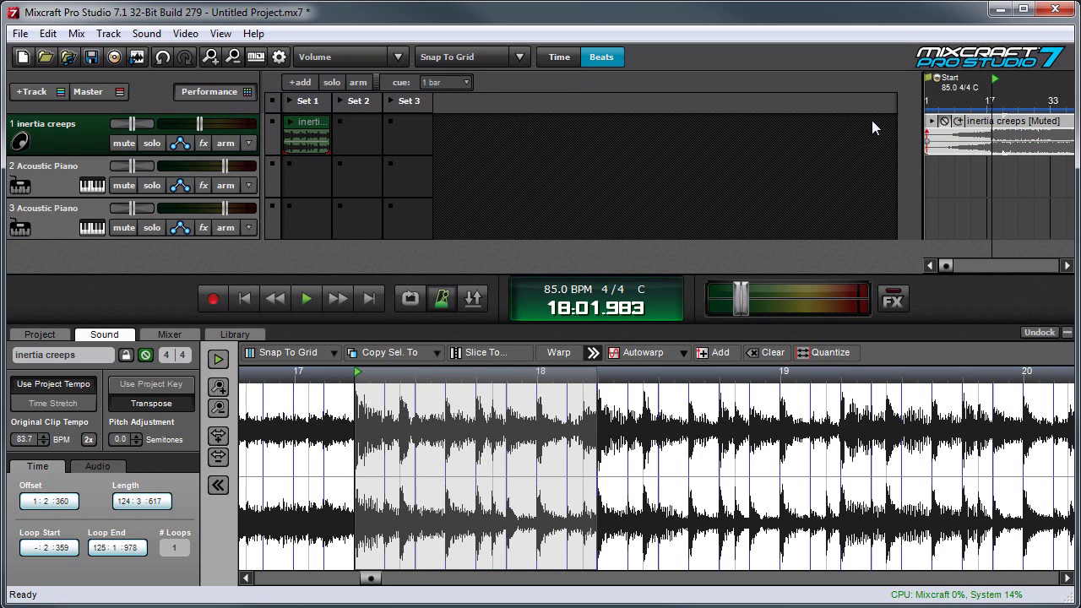
{"action": "left_click", "coordinate": [292, 100]}
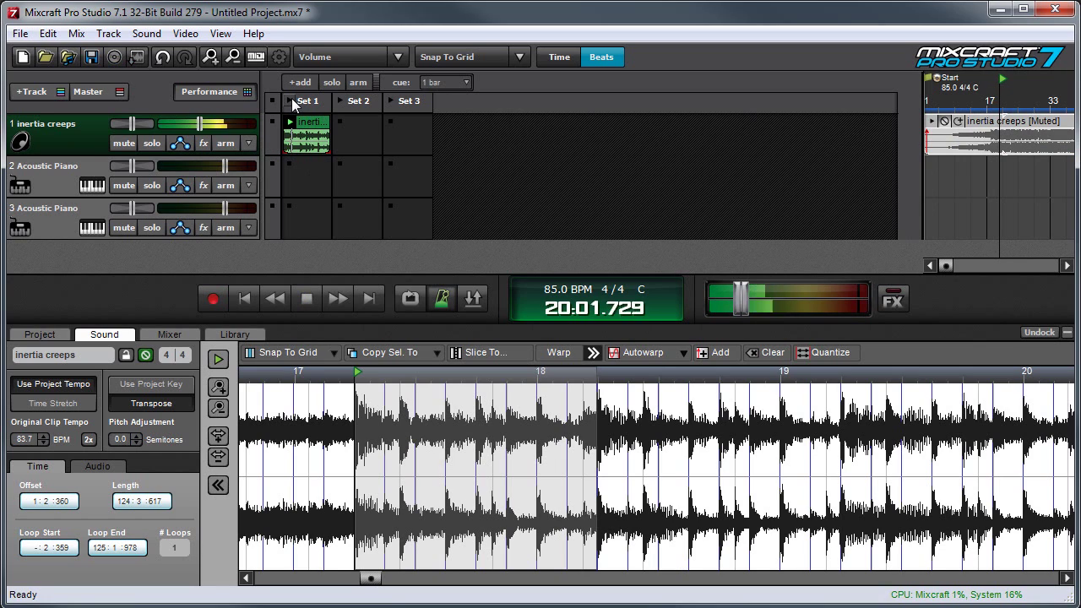
{"action": "left_click", "coordinate": [291, 100]}
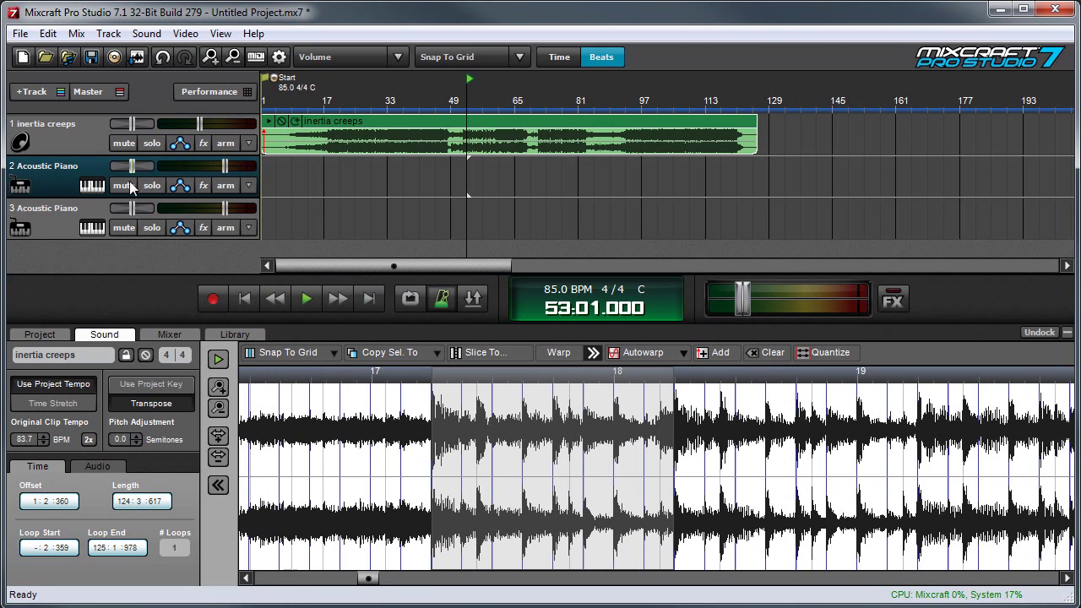
- Load Omni Sampler from the VST instruments as track 2's instrument
{"action": "left_click", "coordinate": [93, 186]}
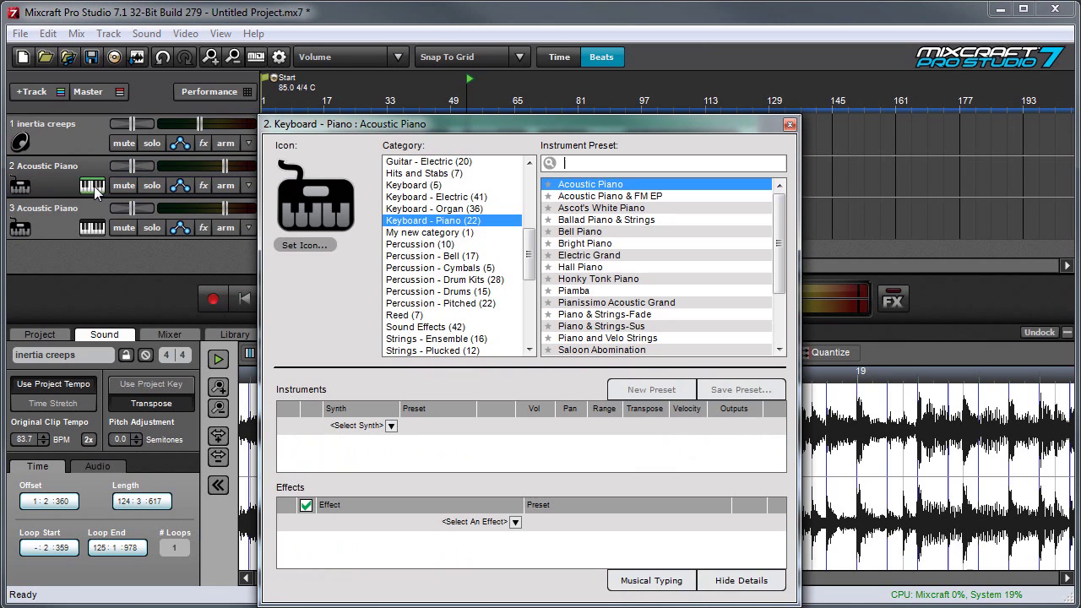
{"action": "scroll", "coordinate": [451, 192], "scroll_direction": "up", "scroll_amount": 5}
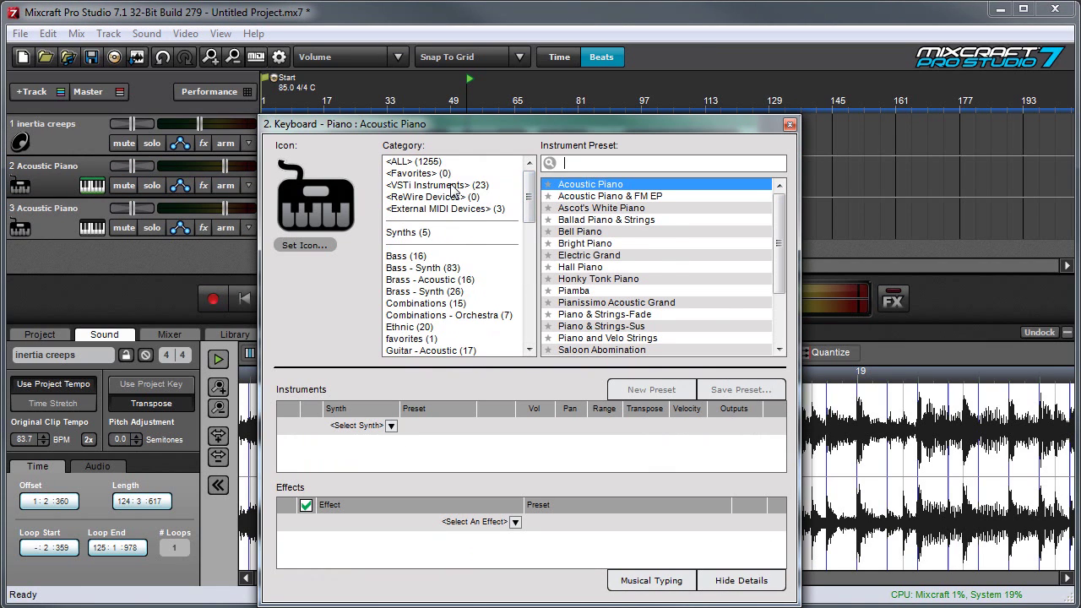
{"action": "left_click", "coordinate": [453, 187]}
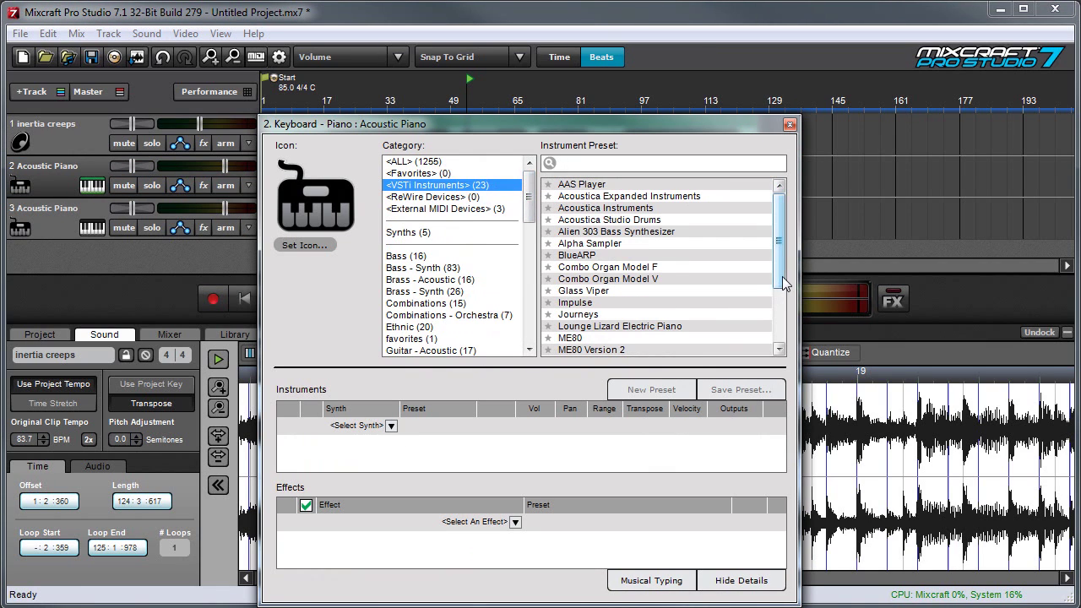
{"action": "left_click_drag", "start_coordinate": [782, 277], "coordinate": [779, 316]}
{"action": "left_click", "coordinate": [618, 338]}
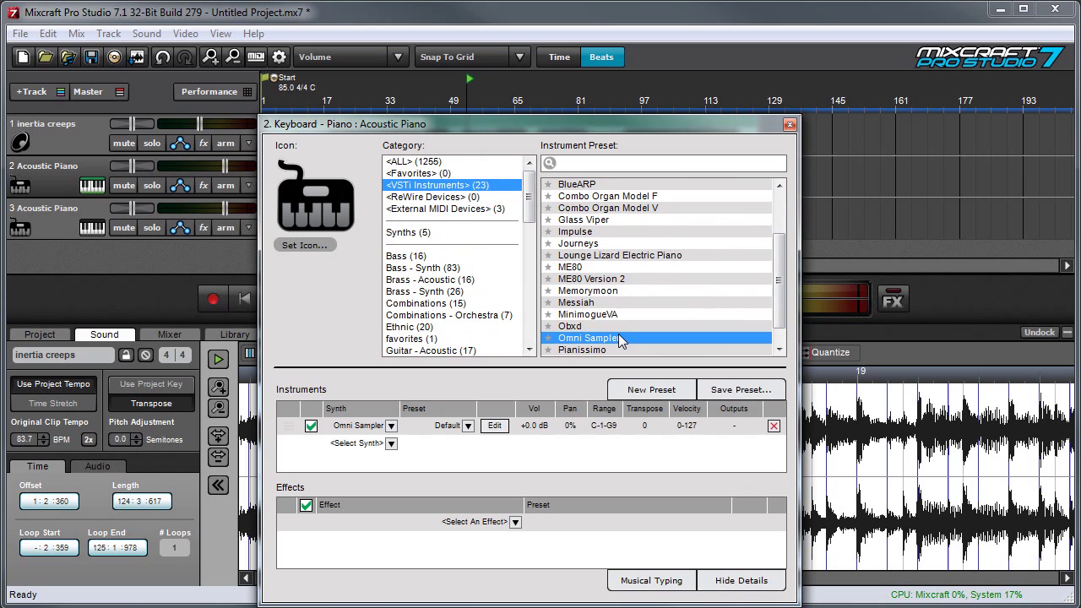
- Open the Omni Sampler pad editor, close the instrument dialog, and move the sampler window up
{"action": "left_click", "coordinate": [495, 426]}
{"action": "left_click_drag", "start_coordinate": [715, 129], "coordinate": [716, 159]}
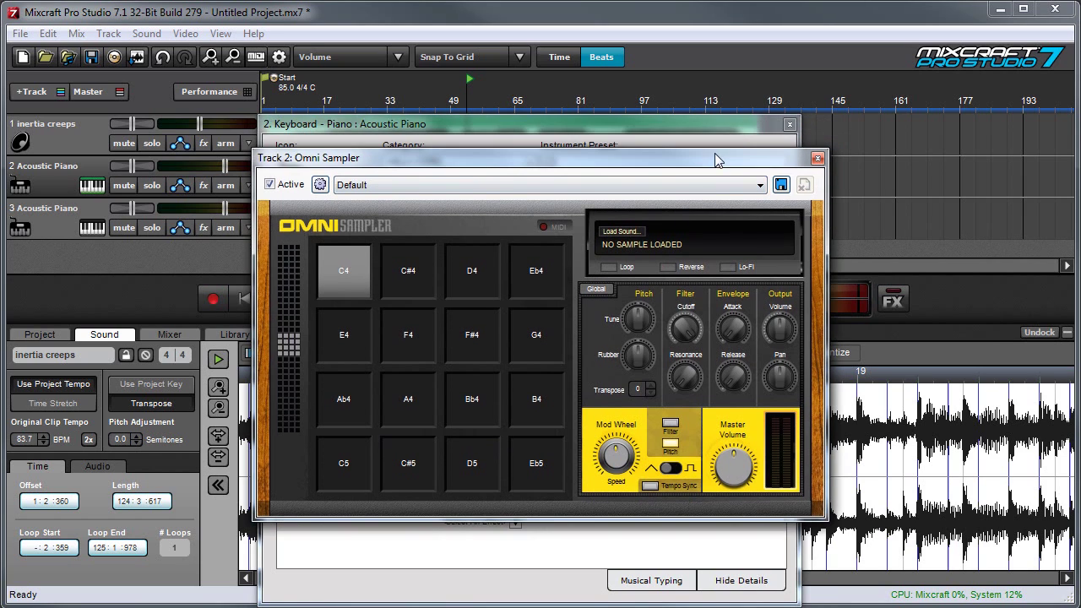
{"action": "left_click", "coordinate": [787, 125]}
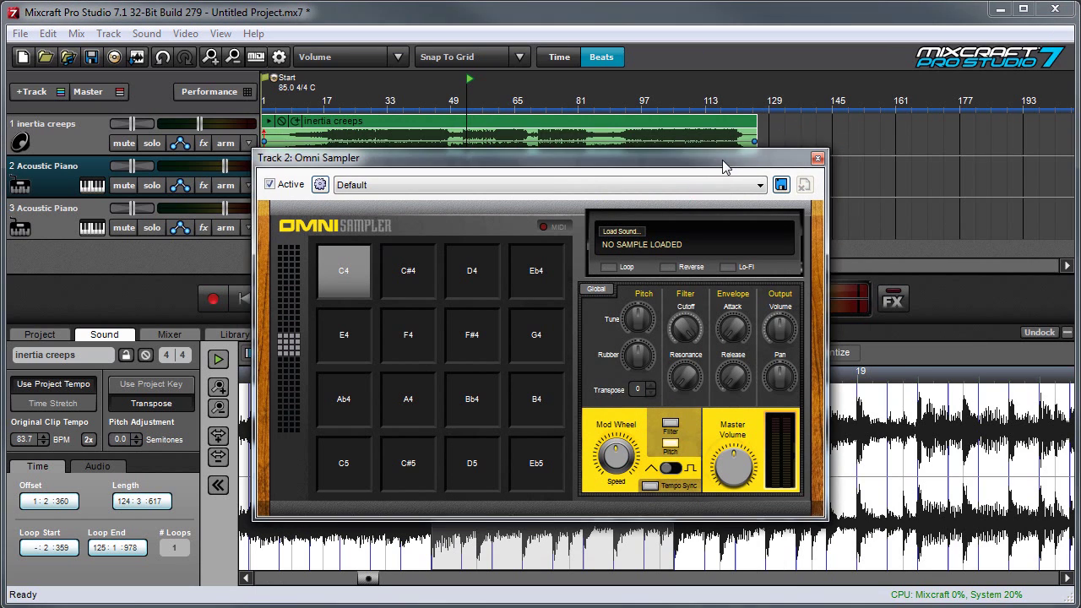
{"action": "left_click_drag", "start_coordinate": [722, 166], "coordinate": [737, 35]}
- Load the marked bar onto the C4 pad, audition it, then load another bar onto C#4
{"action": "left_click_drag", "start_coordinate": [593, 486], "coordinate": [358, 149]}
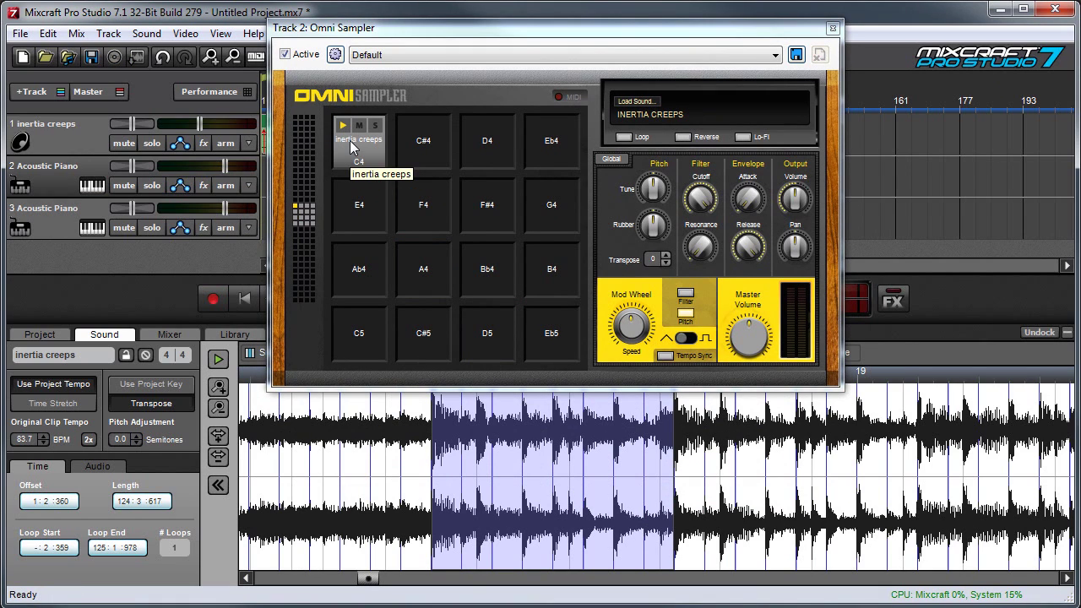
{"action": "left_click", "coordinate": [354, 147]}
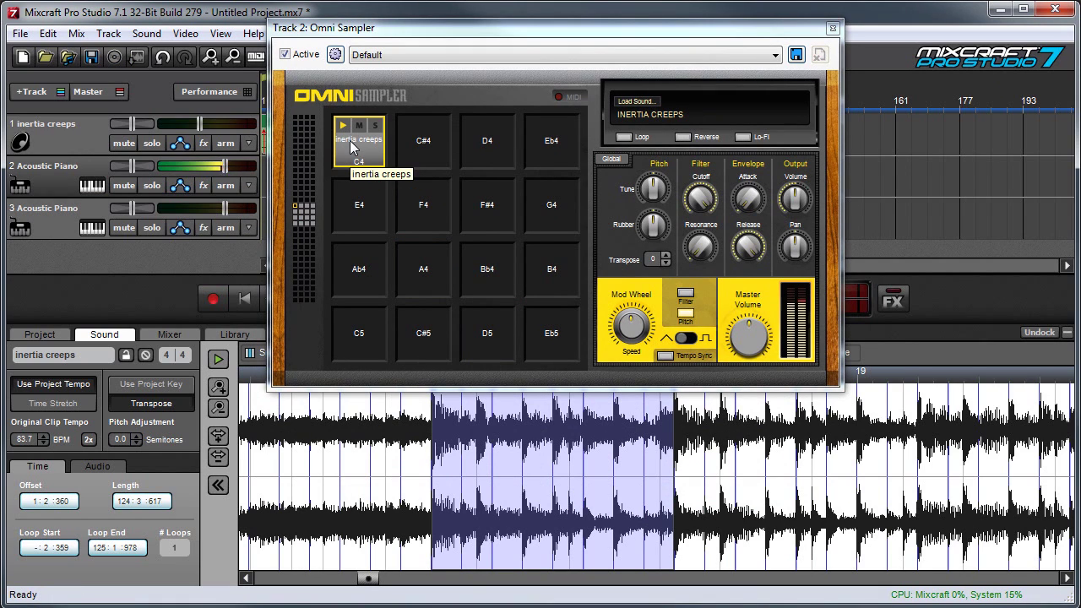
{"action": "key", "text": "space"}
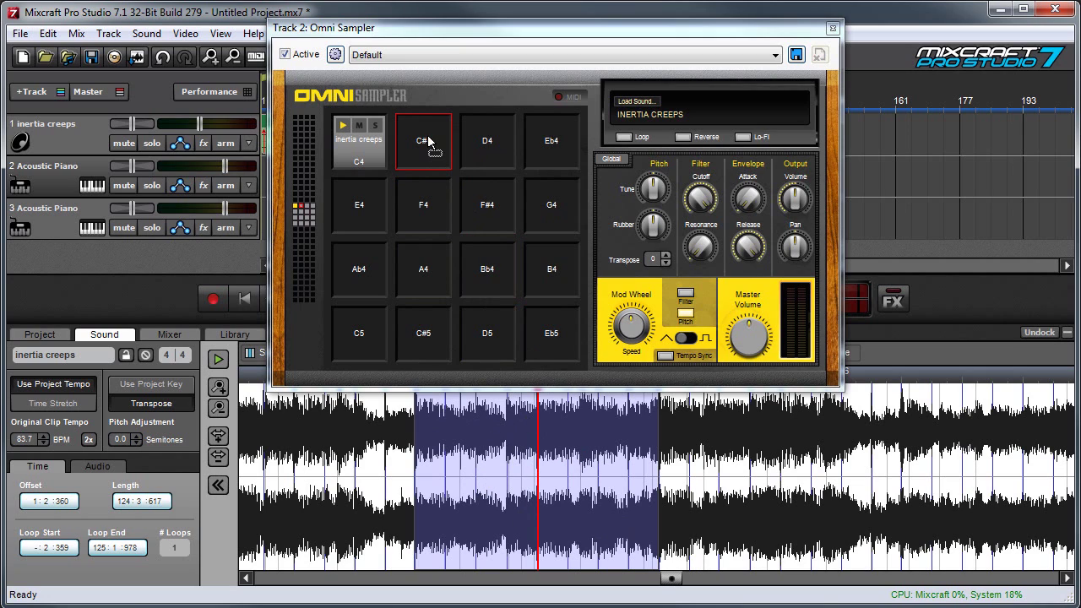
{"action": "left_click_drag", "start_coordinate": [428, 143], "coordinate": [428, 144]}
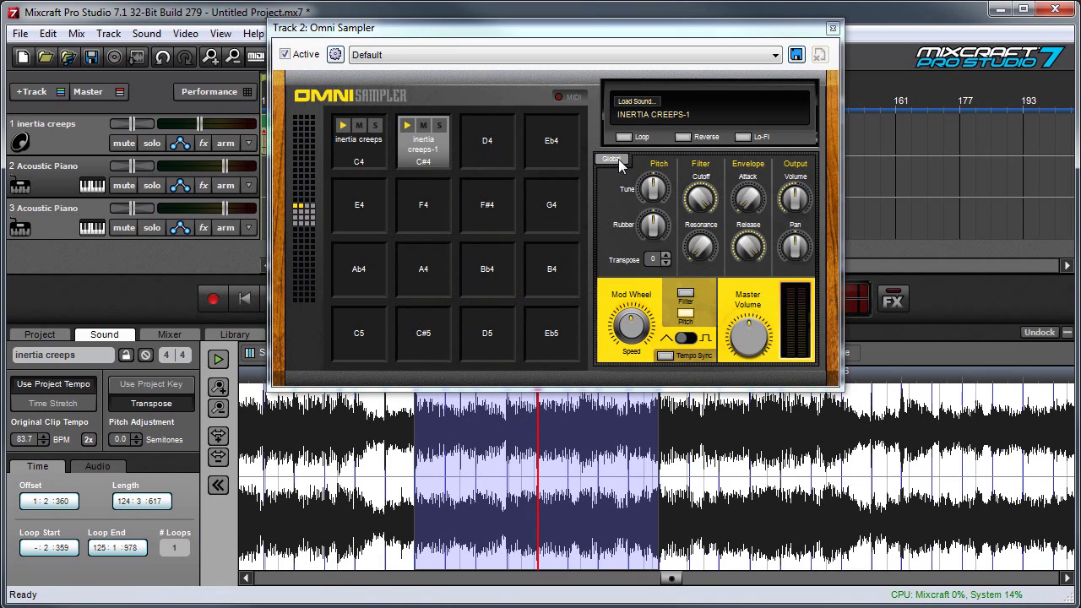
- Toggle the sampler's Global settings on, then return to the individual pad settings
{"action": "left_click", "coordinate": [619, 162]}
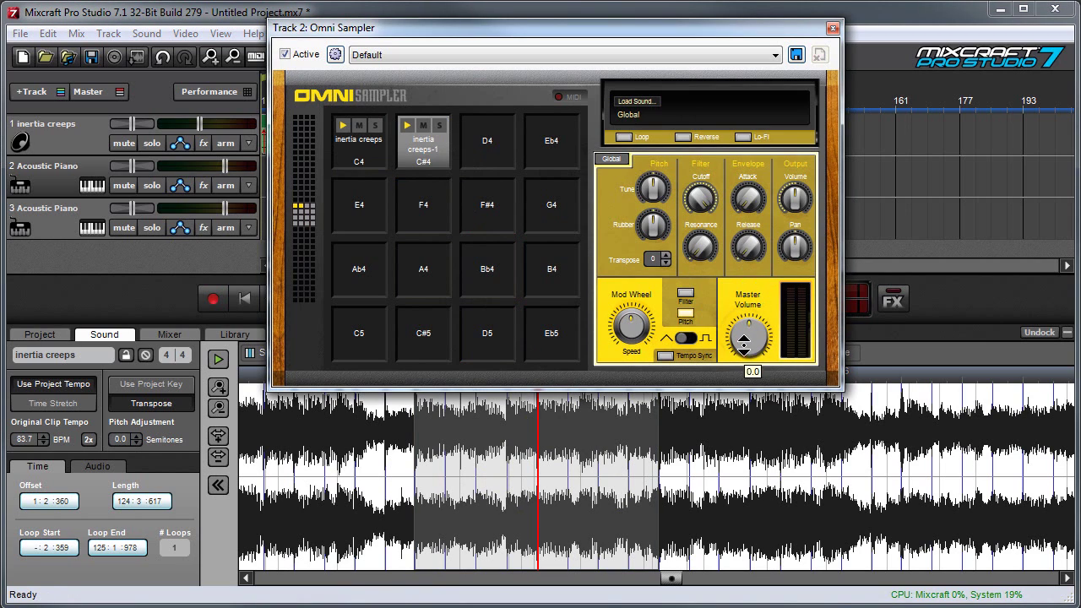
{"action": "left_click", "coordinate": [613, 159]}
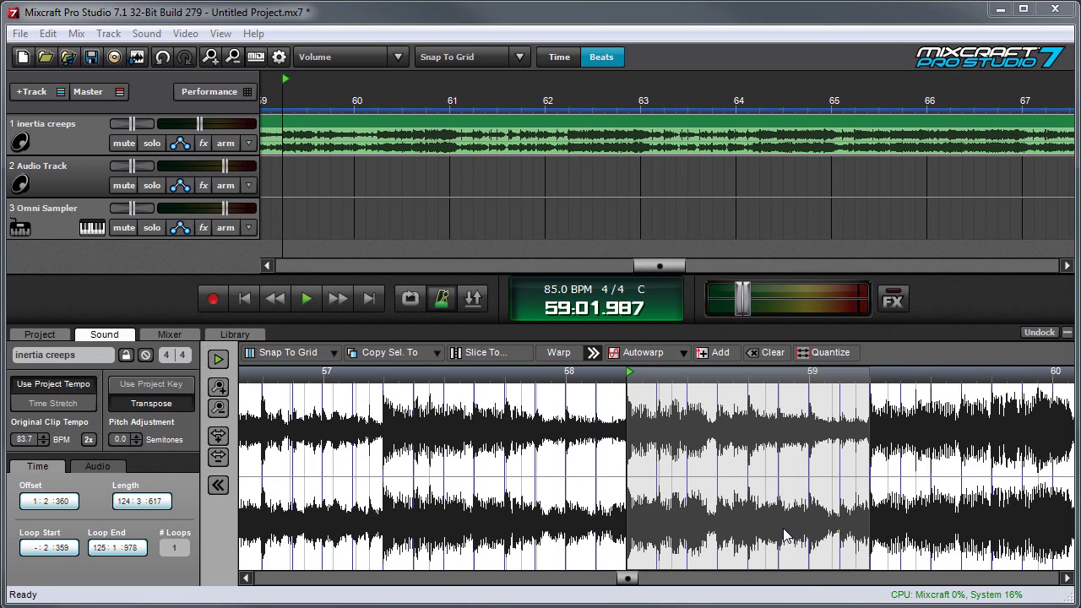
- Copy the marked bar to track 2, then place the inertia creeps-2 sample at bar 58 and shorten it
{"action": "left_click", "coordinate": [773, 516]}
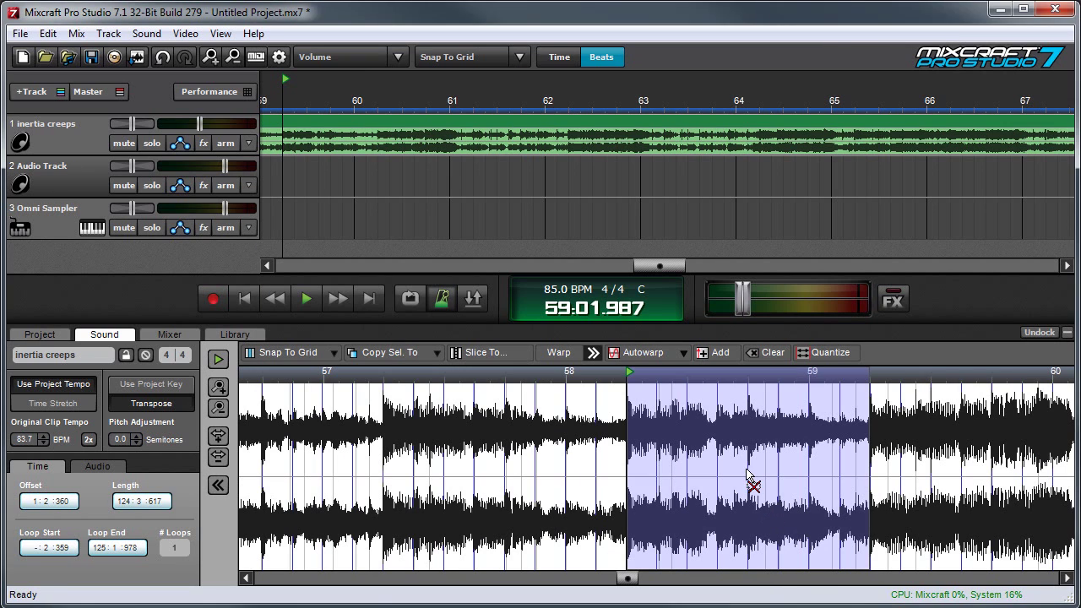
{"action": "left_click_drag", "start_coordinate": [448, 177], "coordinate": [449, 179]}
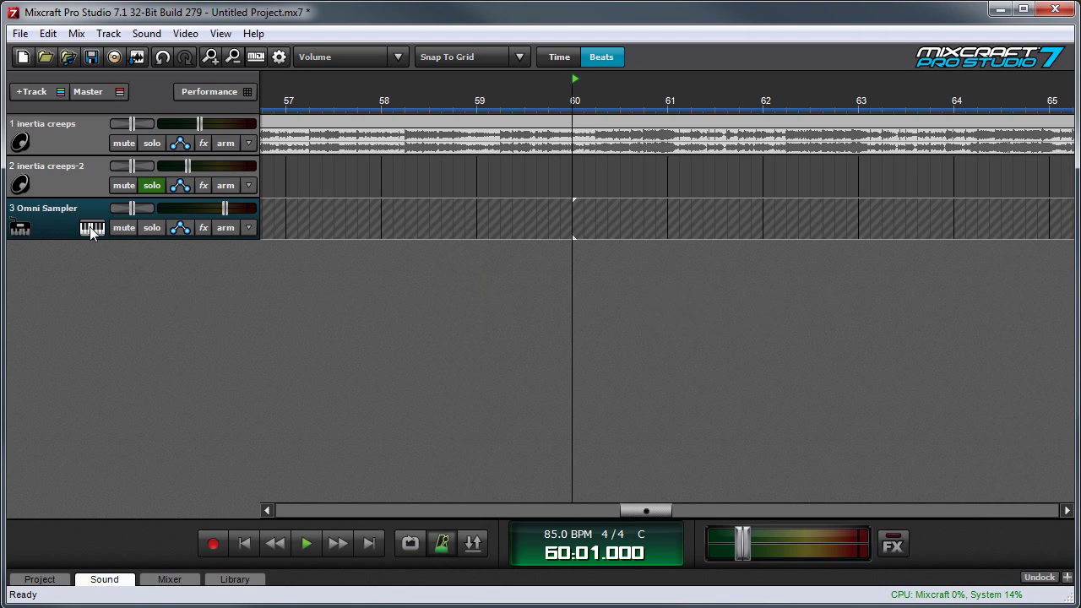
{"action": "left_click", "coordinate": [92, 228]}
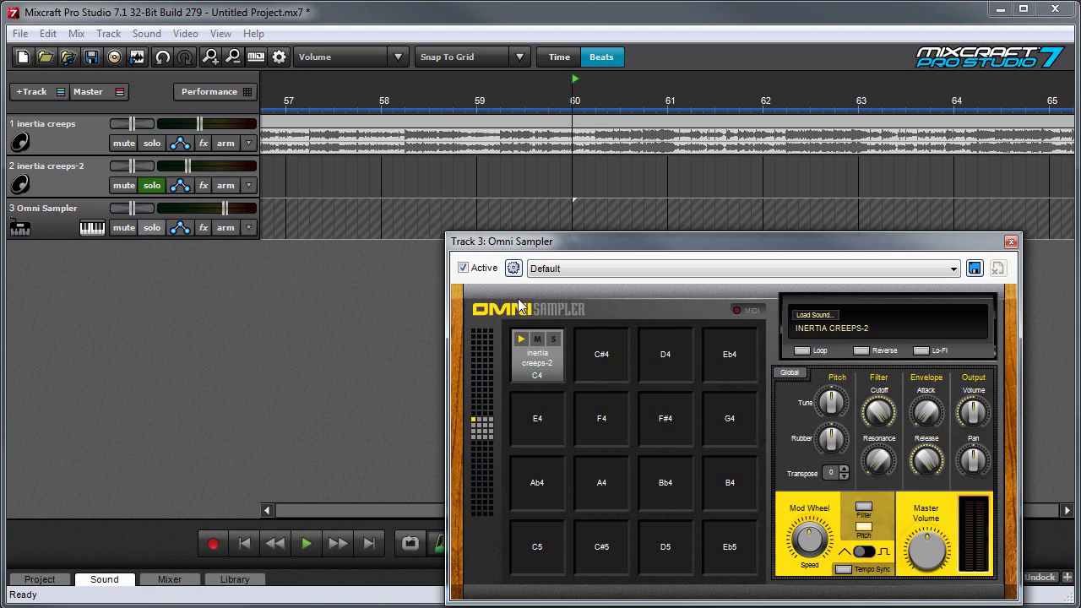
{"action": "left_click", "coordinate": [545, 368]}
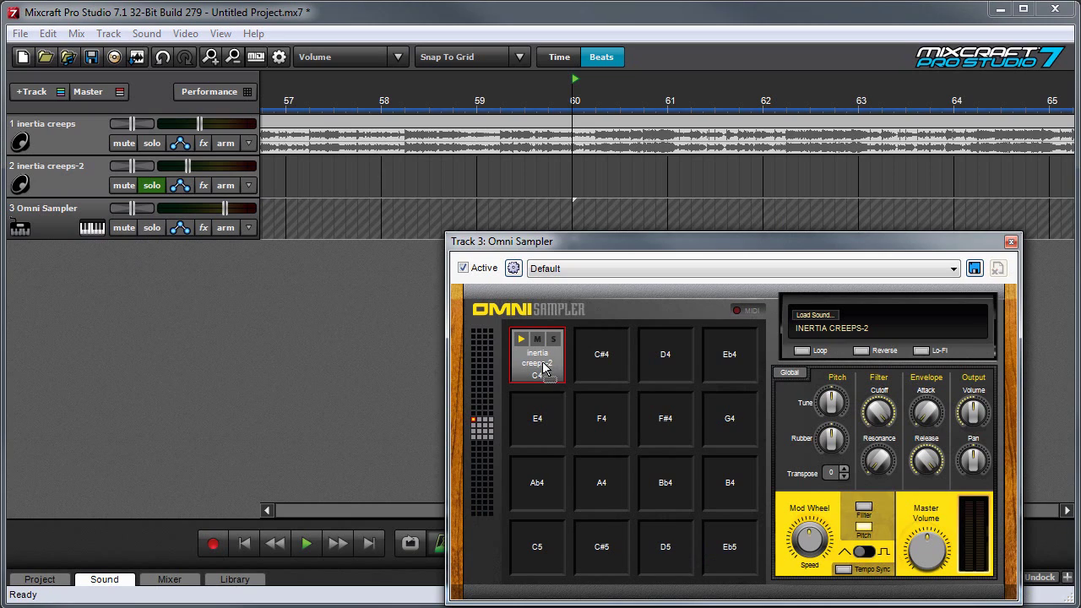
{"action": "left_click_drag", "start_coordinate": [381, 186], "coordinate": [382, 181]}
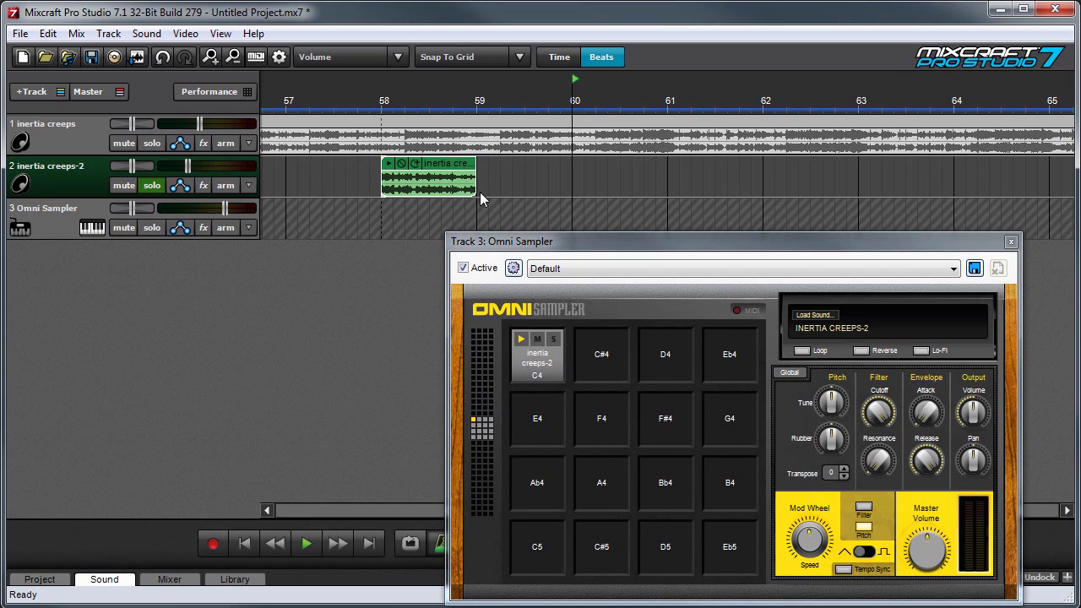
{"action": "left_click_drag", "start_coordinate": [474, 190], "coordinate": [611, 348]}
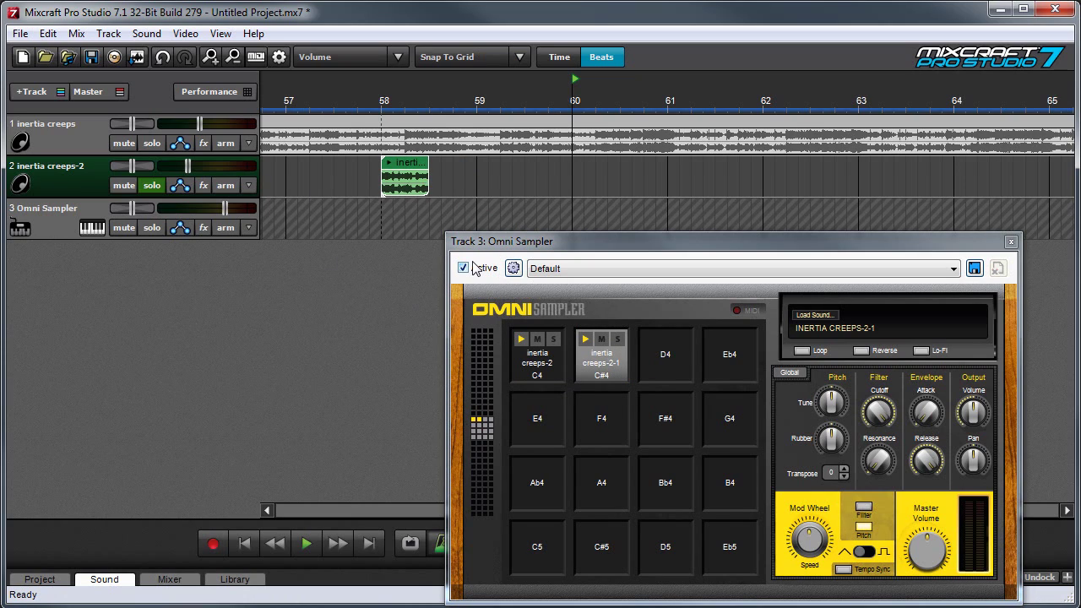
- Put an inertia creeps clip into track 1's Set 1 cell, then select track 2's short clip
{"action": "left_click", "coordinate": [245, 91]}
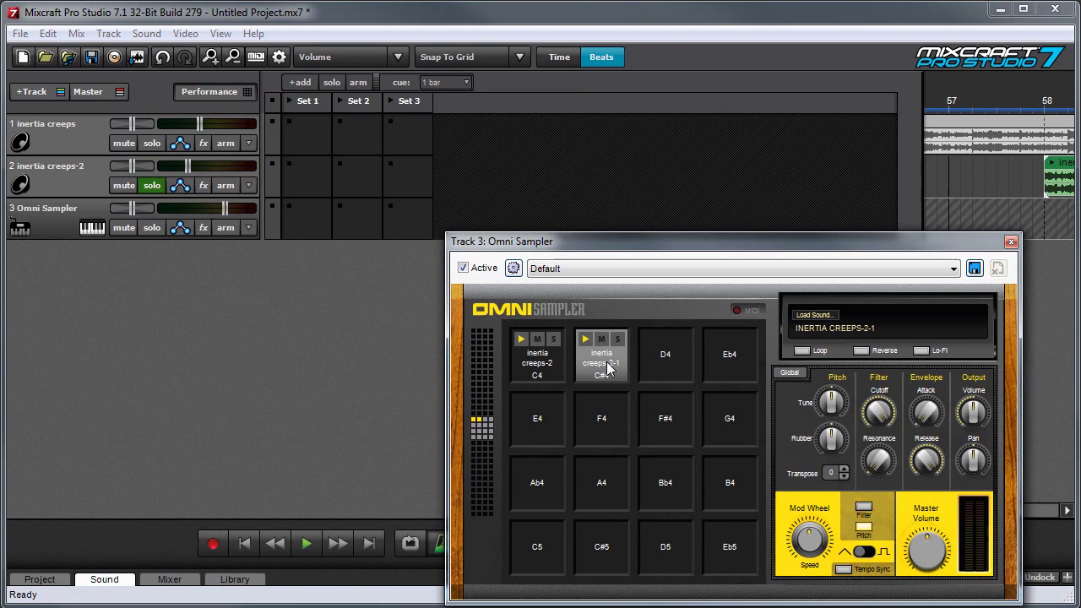
{"action": "left_click", "coordinate": [319, 133]}
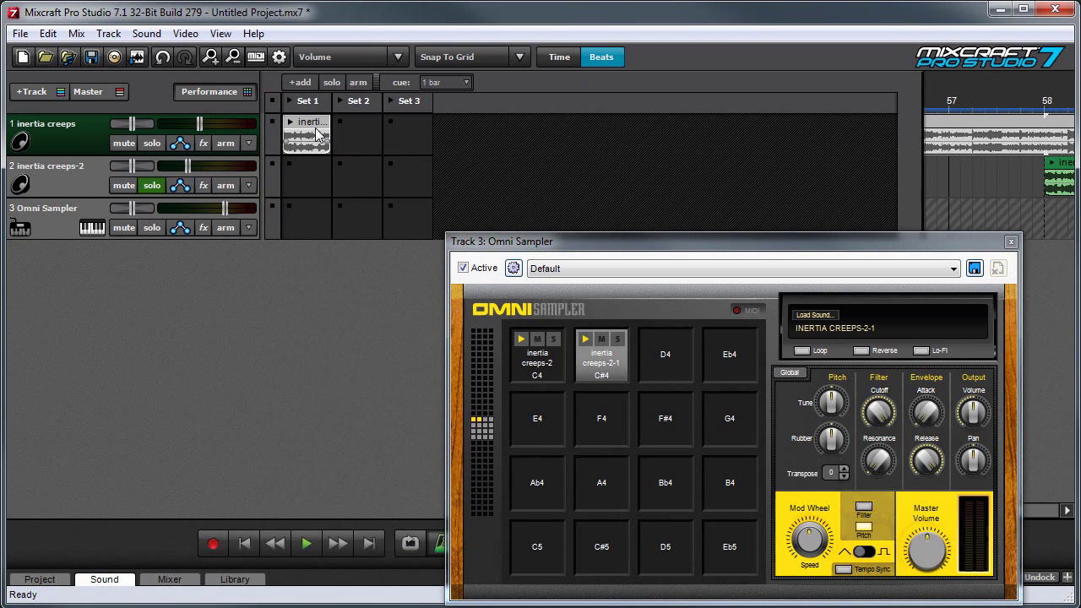
{"action": "left_click", "coordinate": [1054, 175]}
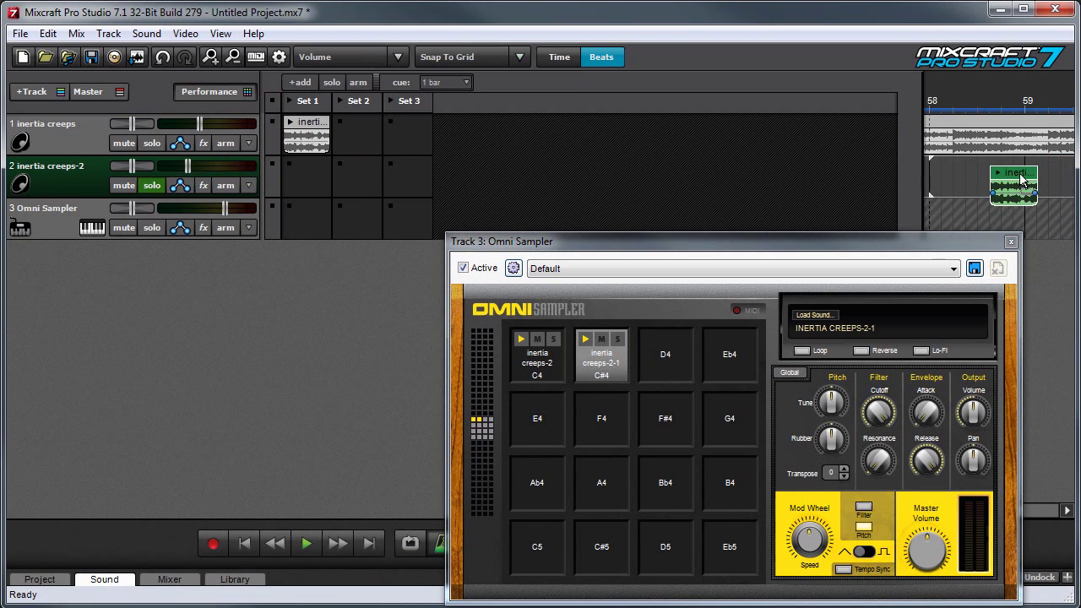